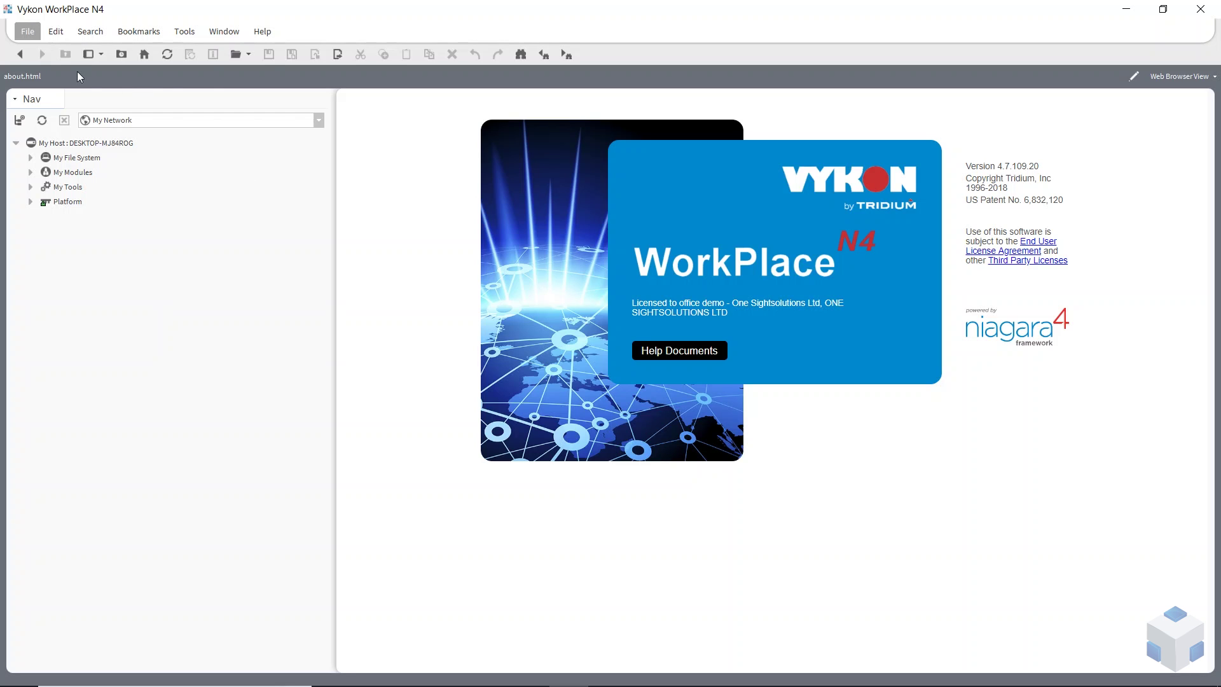
Start a new station named Jace01 based on the NewControllerStation.ntpl template
click(183, 32)
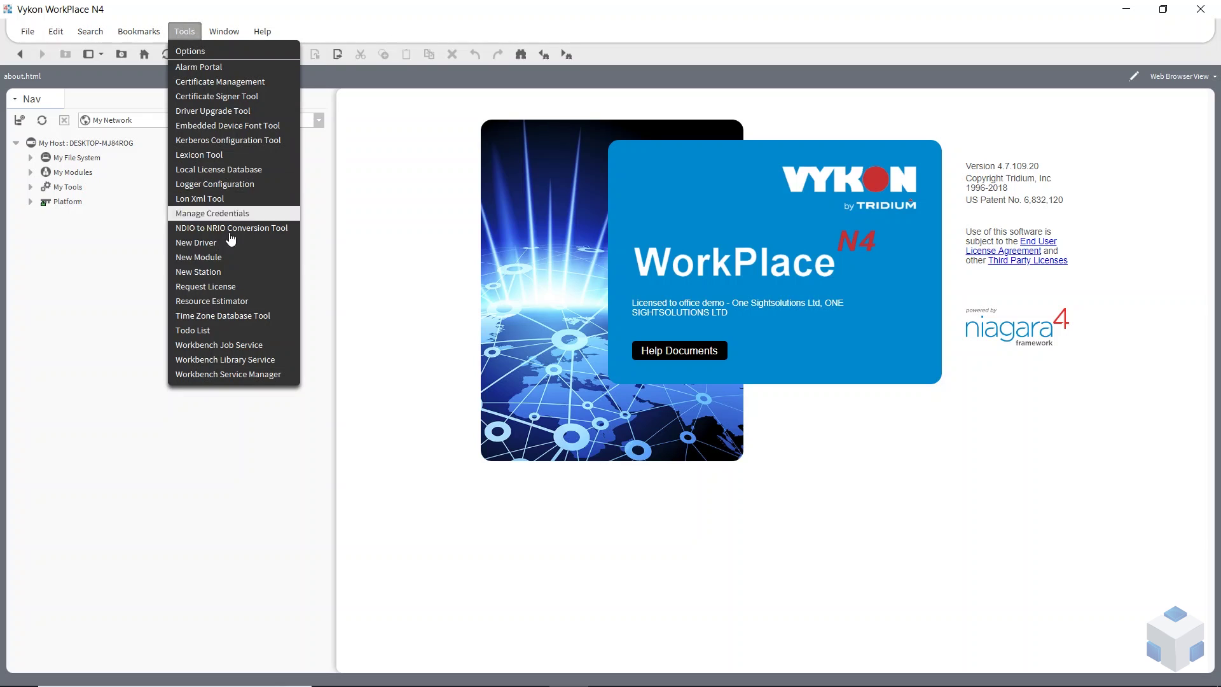
click(192, 272)
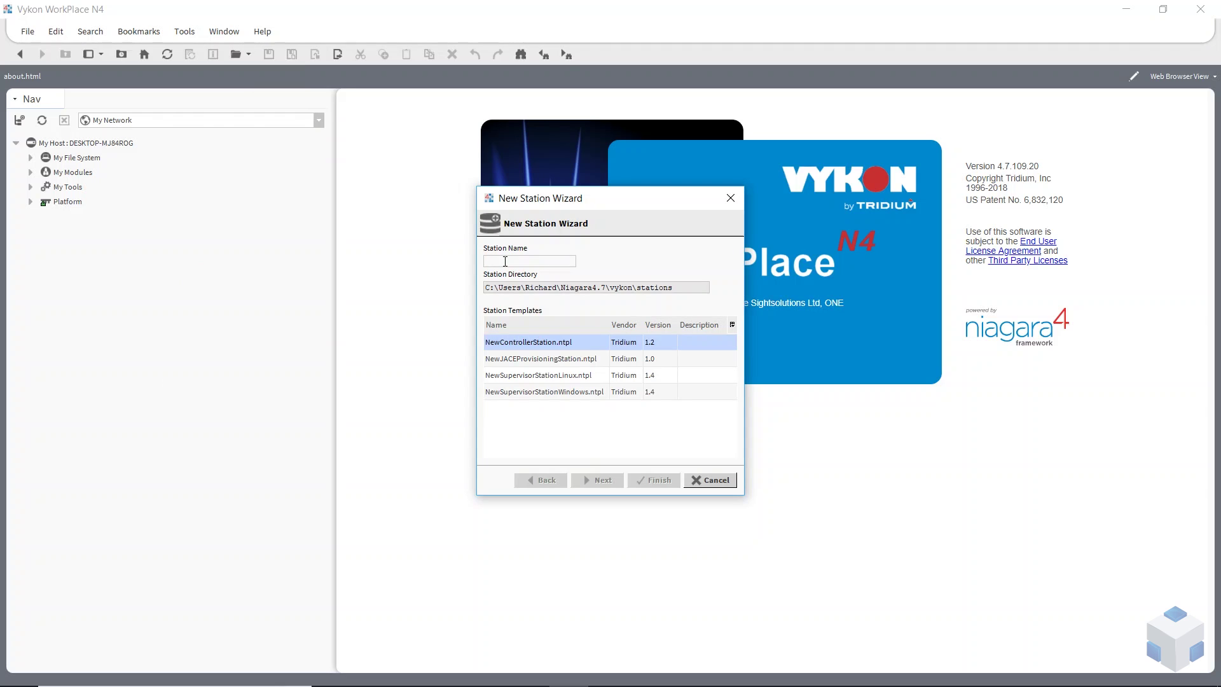
text(Jace01)
click(557, 395)
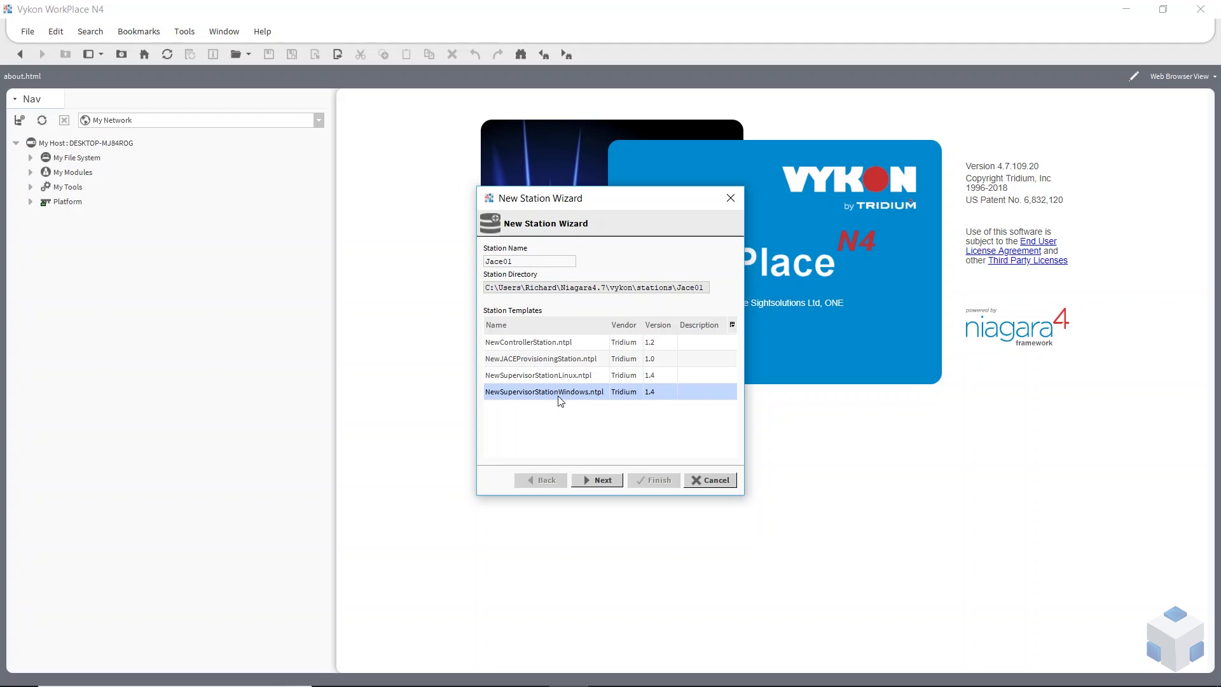
click(511, 376)
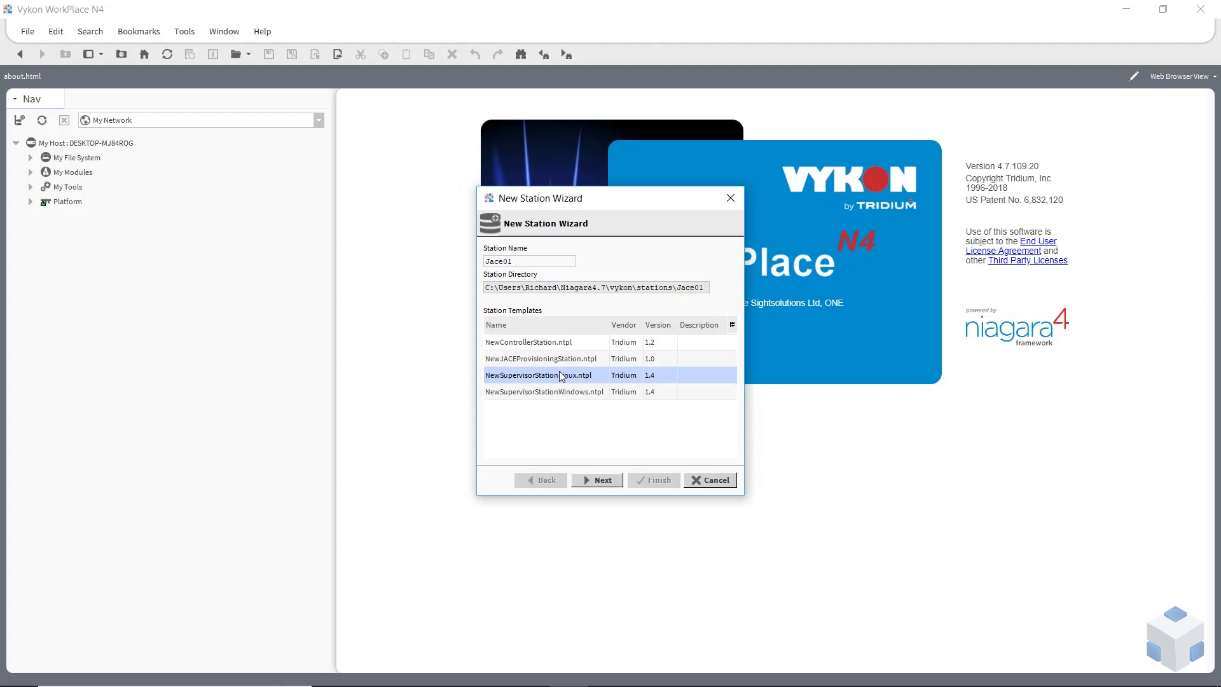
click(533, 362)
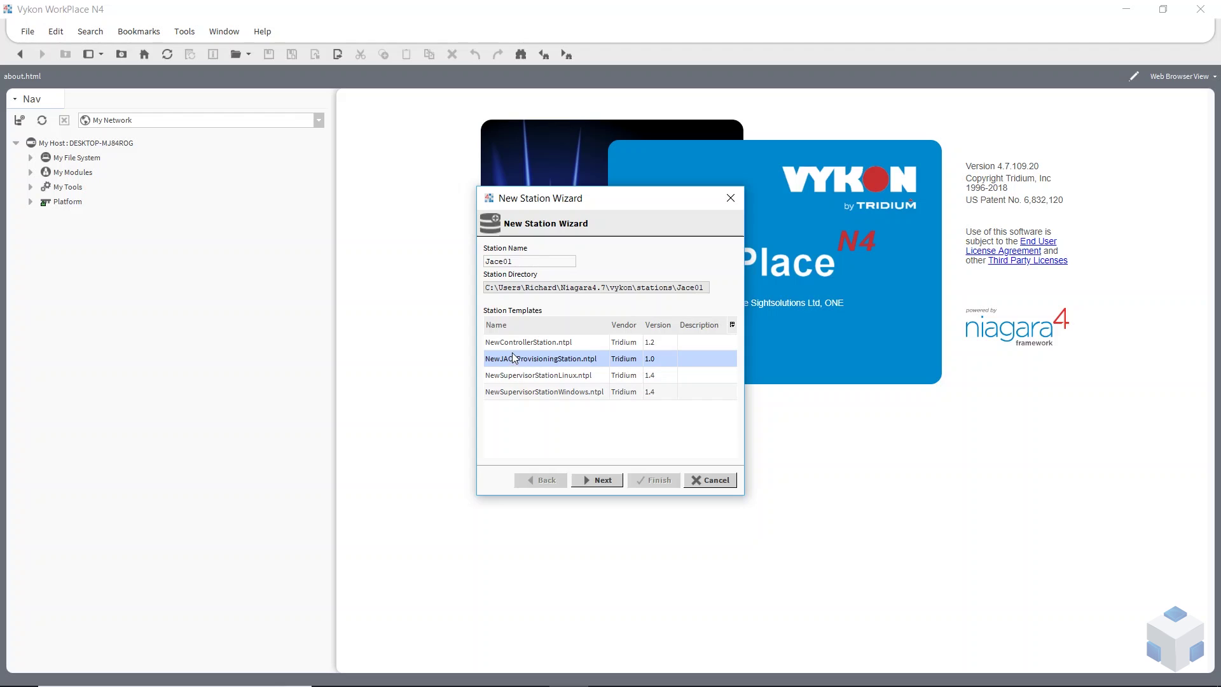
click(508, 345)
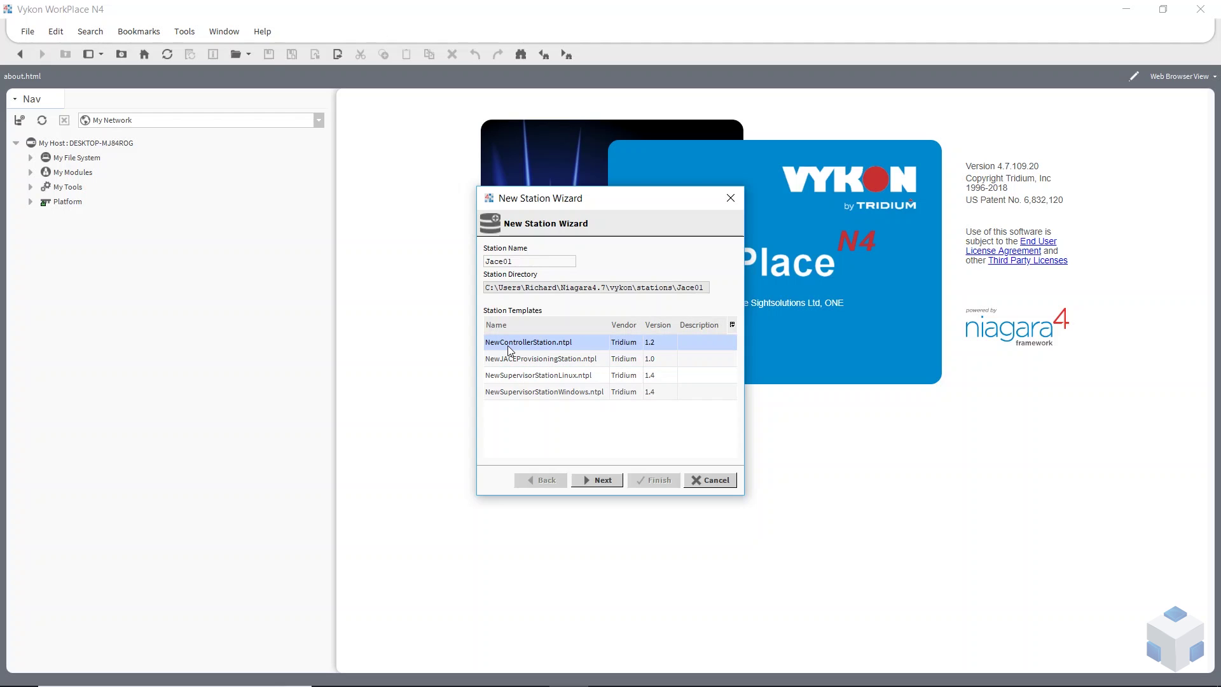
click(604, 478)
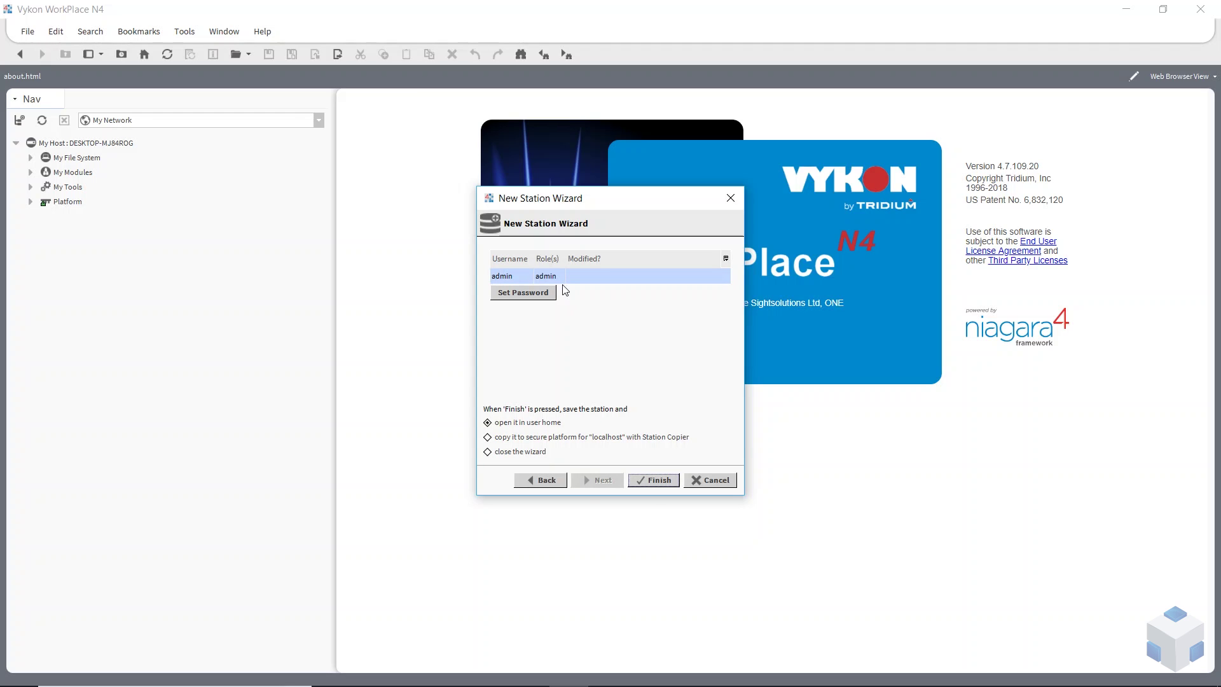
Reset the admin user's password and choose to copy the station to the localhost secure platform
click(519, 294)
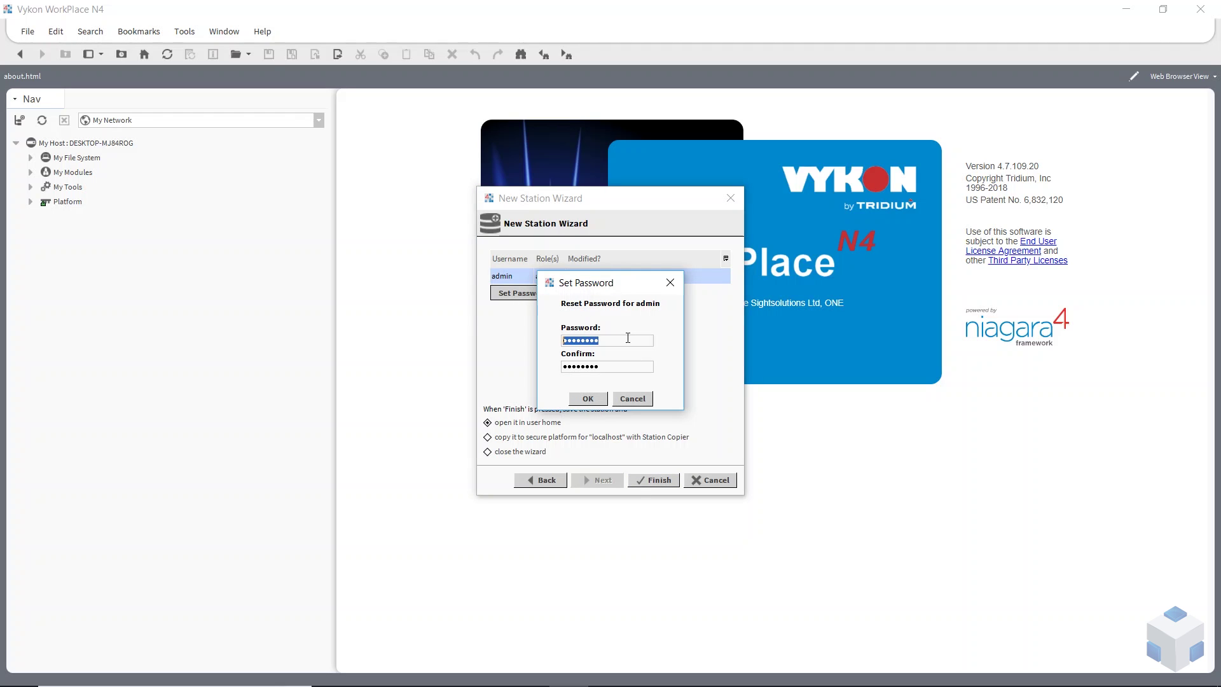
text(admin123)
key(Tab)
text(ad)
click(586, 398)
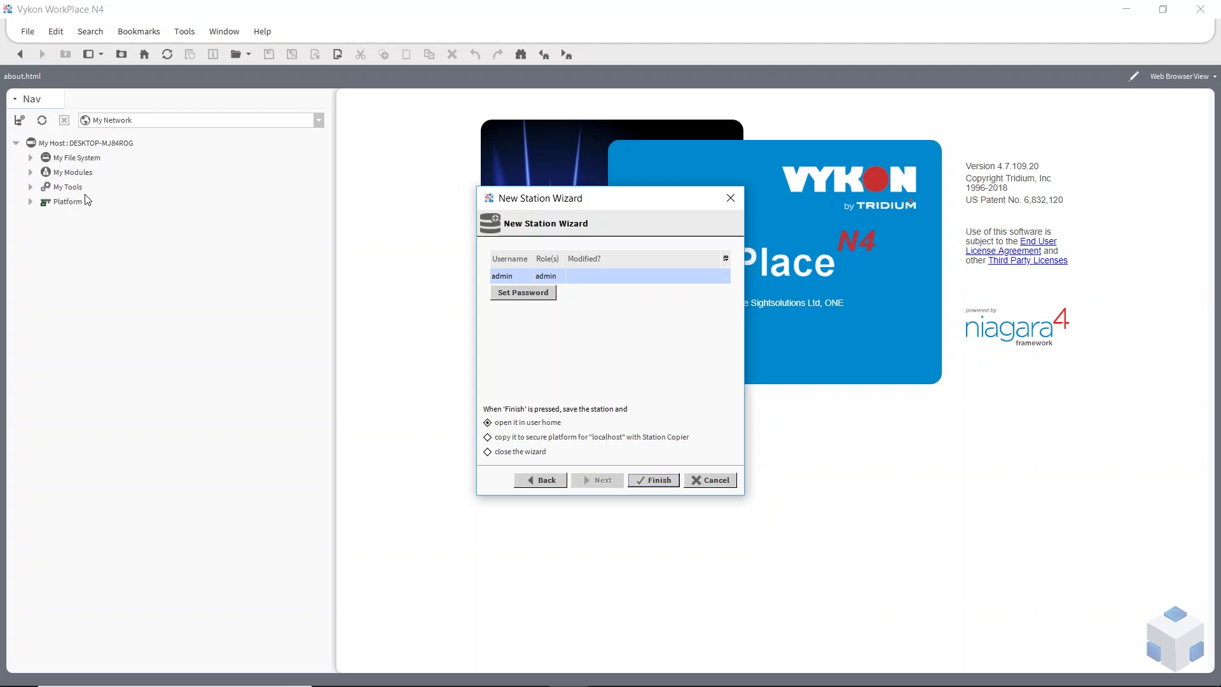
click(509, 438)
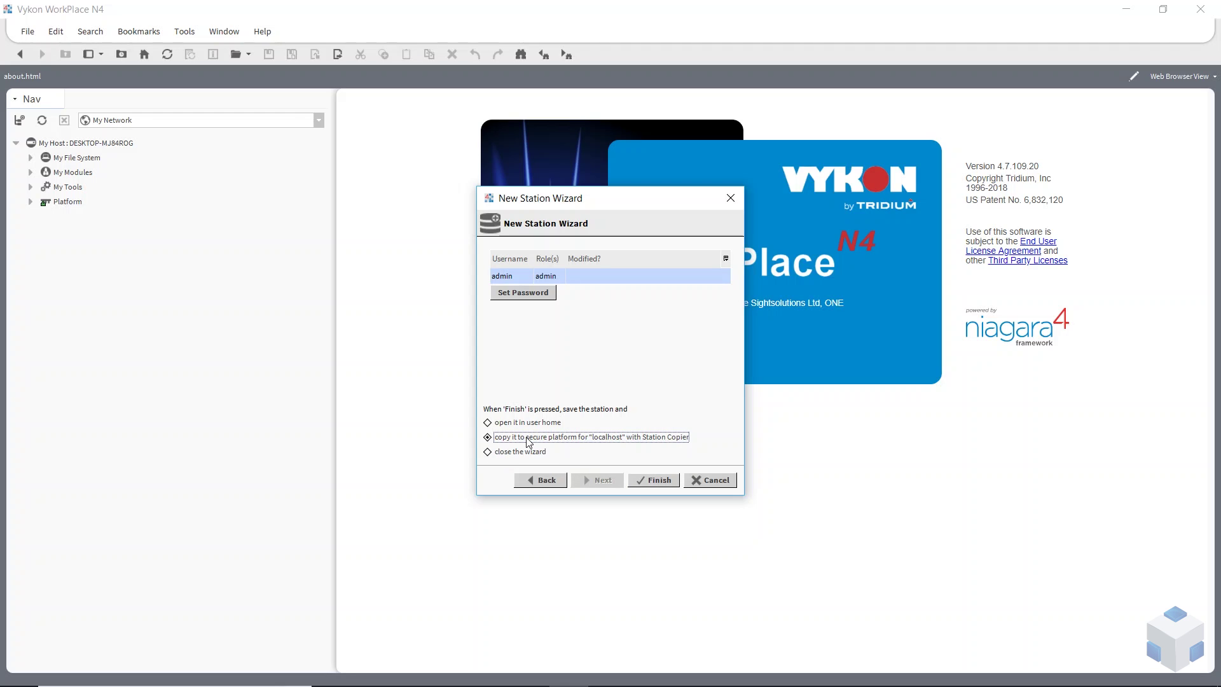
Finish creating Jace01 and authenticate to the localhost platform to start the station transfer
click(653, 480)
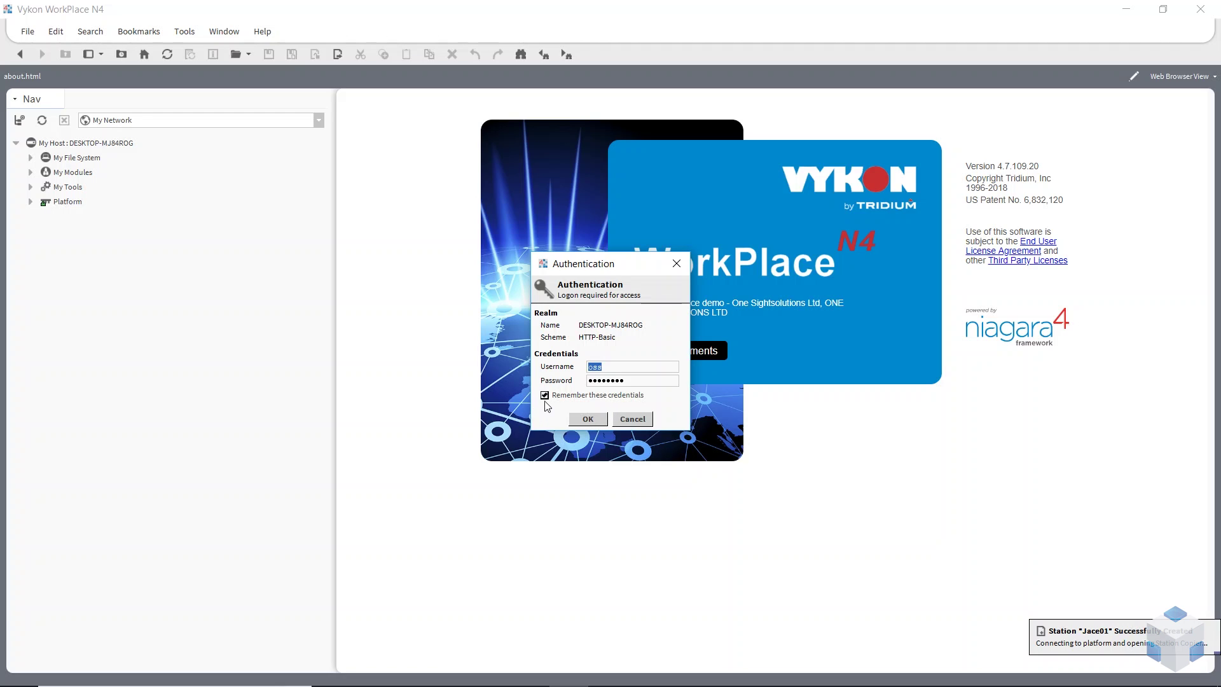
click(588, 419)
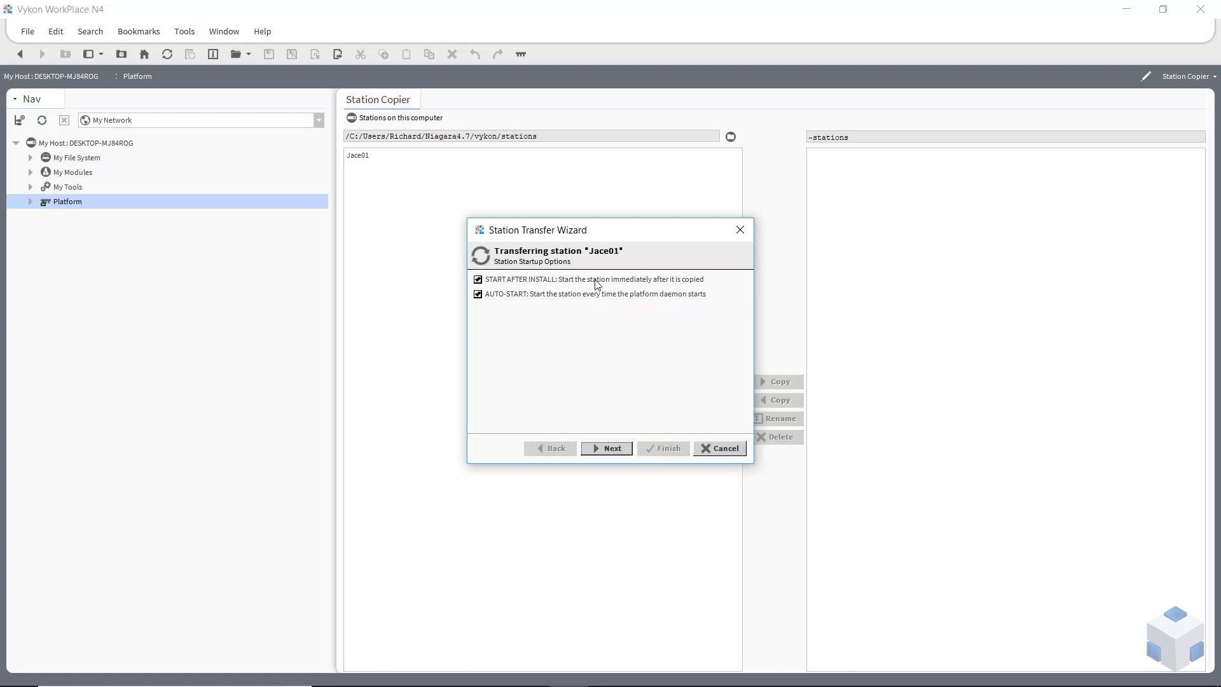
Transfer Jace01 to localhost with auto-start disabled, then open the Application Director
click(480, 297)
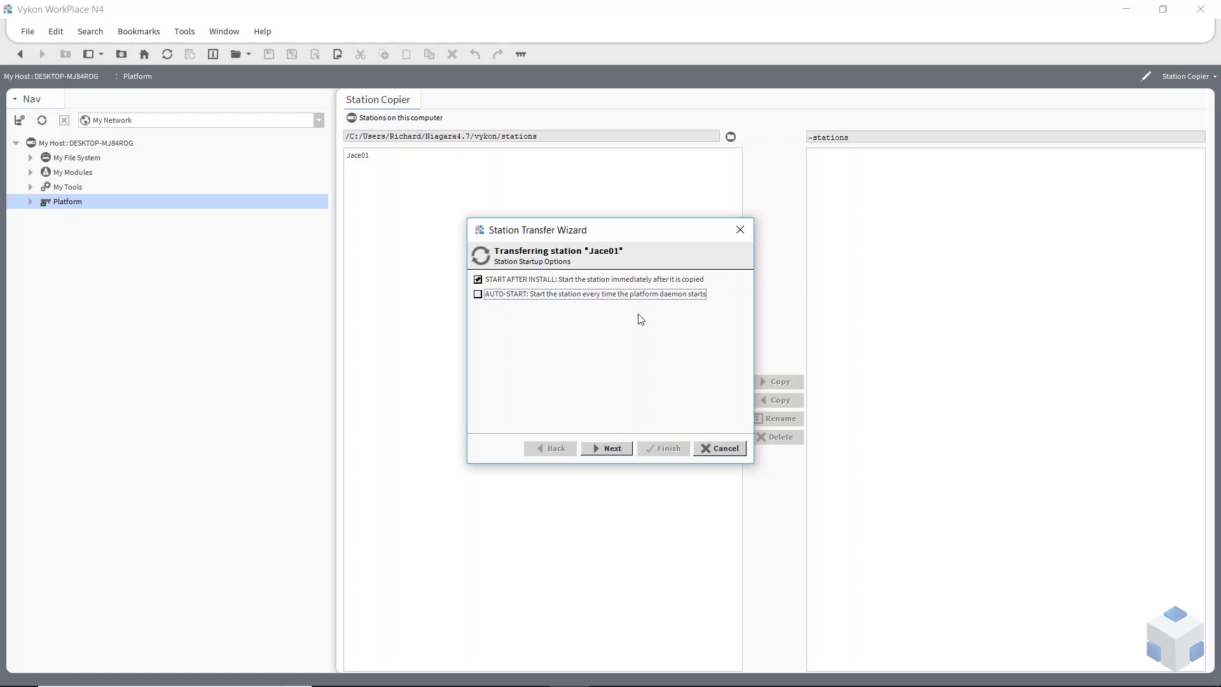
click(483, 296)
click(483, 296)
click(609, 449)
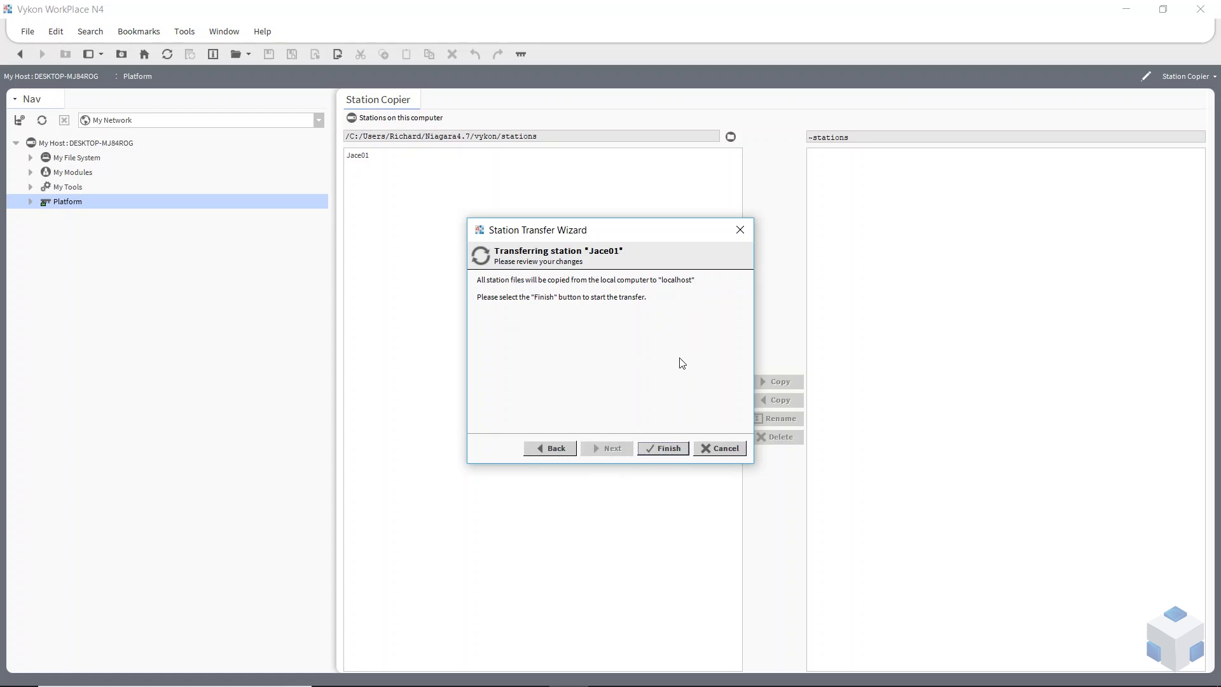
click(676, 456)
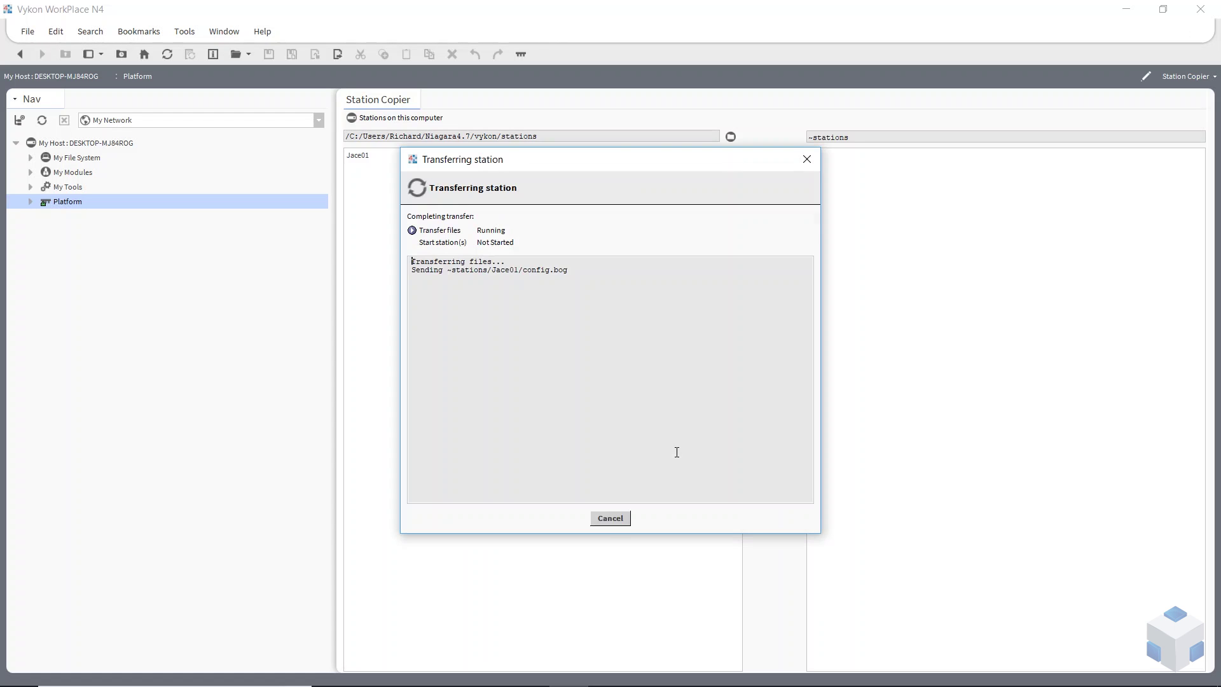
click(621, 516)
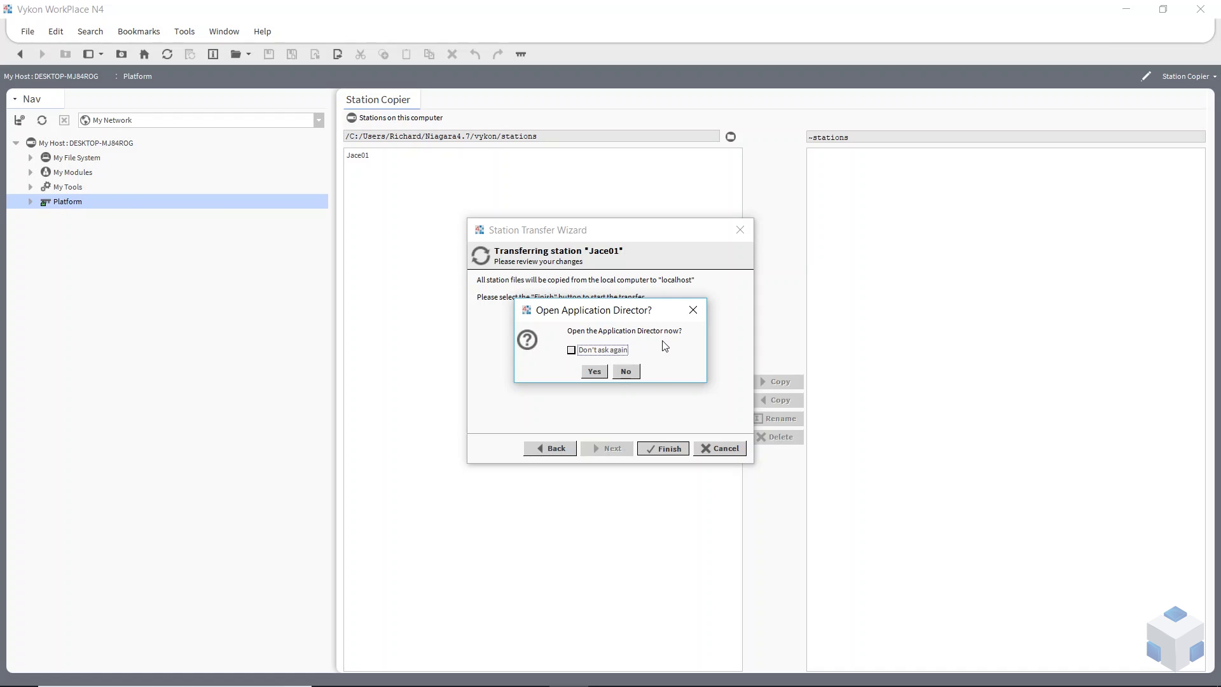
click(595, 372)
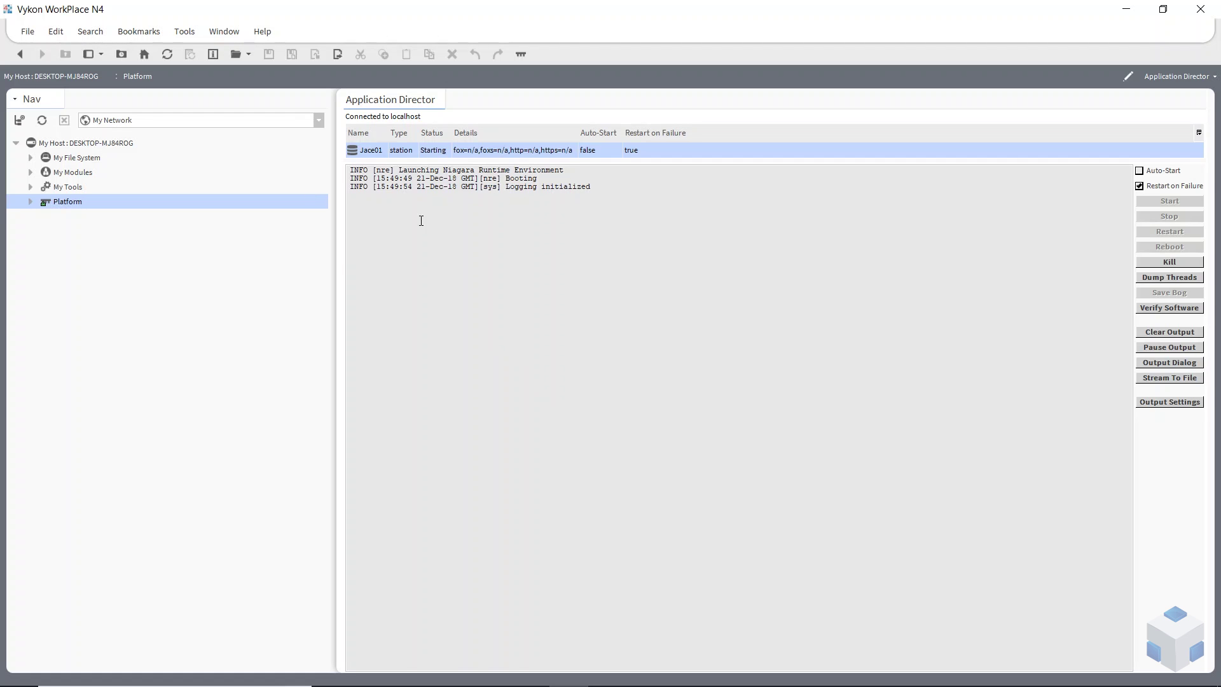
Enlarge the Application Director station list and wait for Jace01 to run with foxs on port 4911
drag(673, 163, 682, 251)
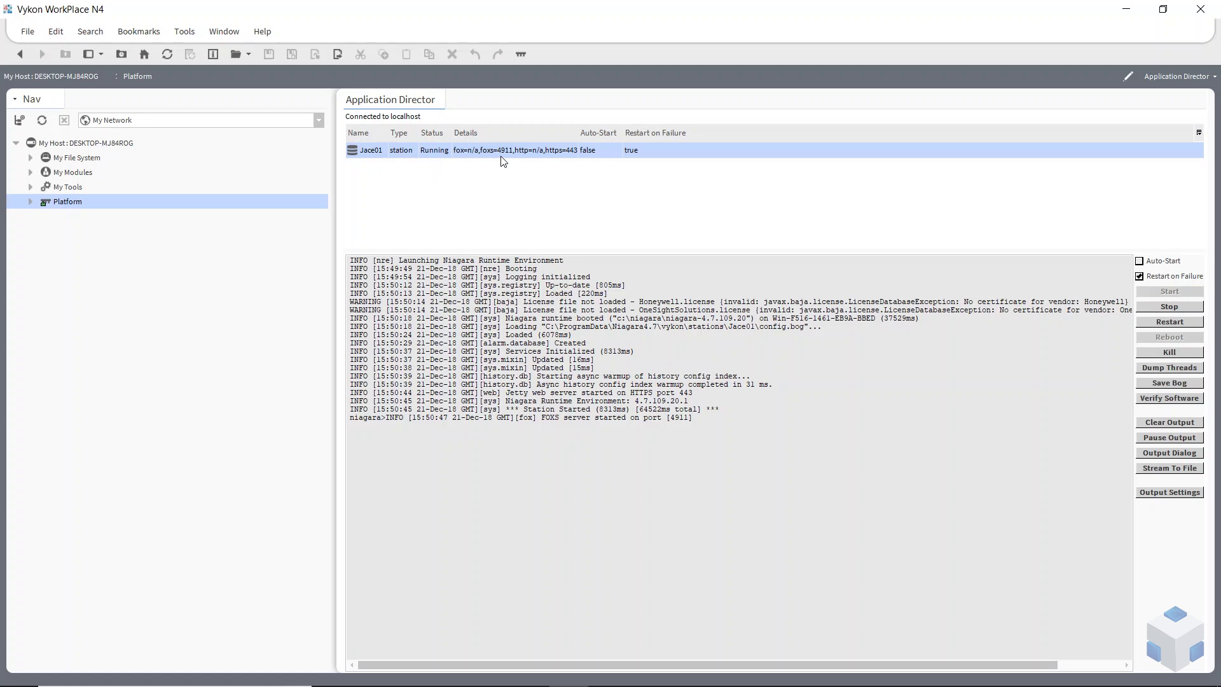
Open station Jace01 on My Host over a Station TLS Connection on port 4911 and log in
right_click(54, 146)
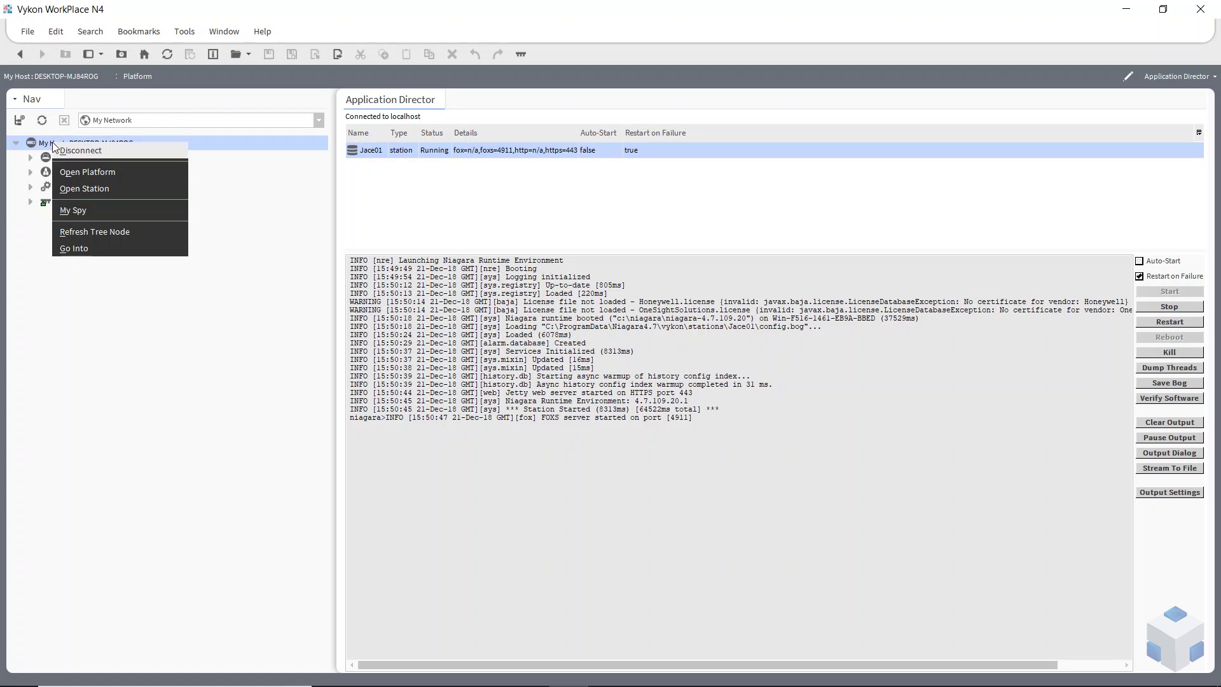
click(100, 190)
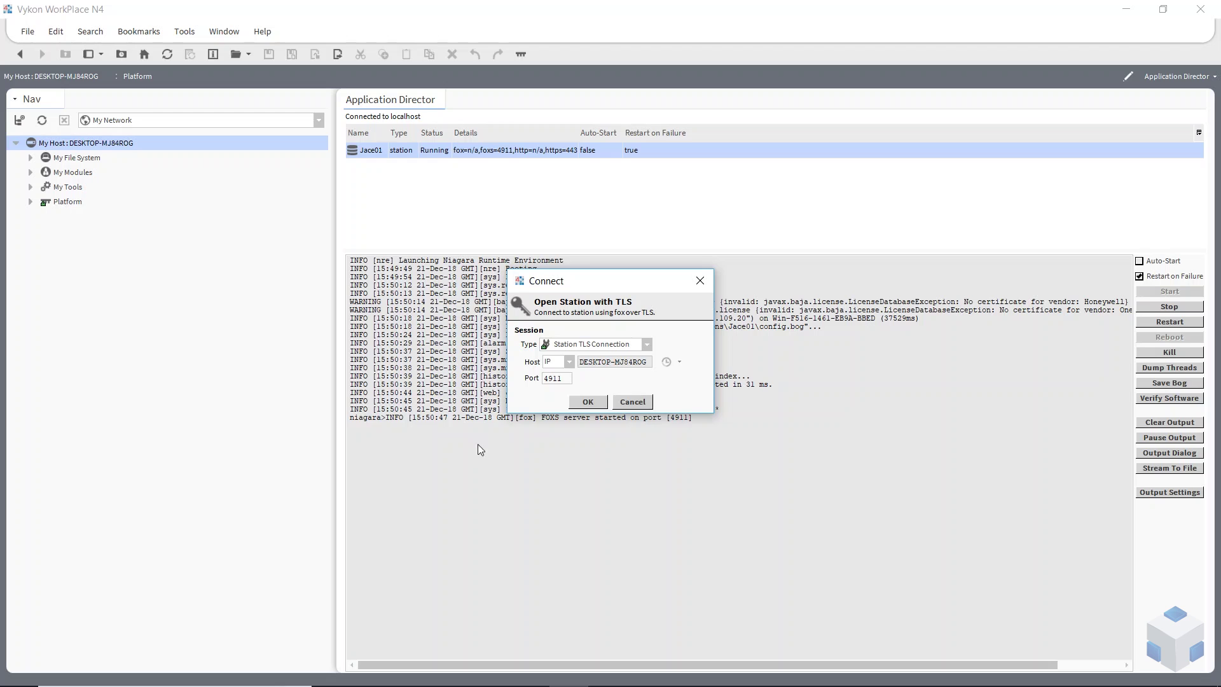
click(647, 345)
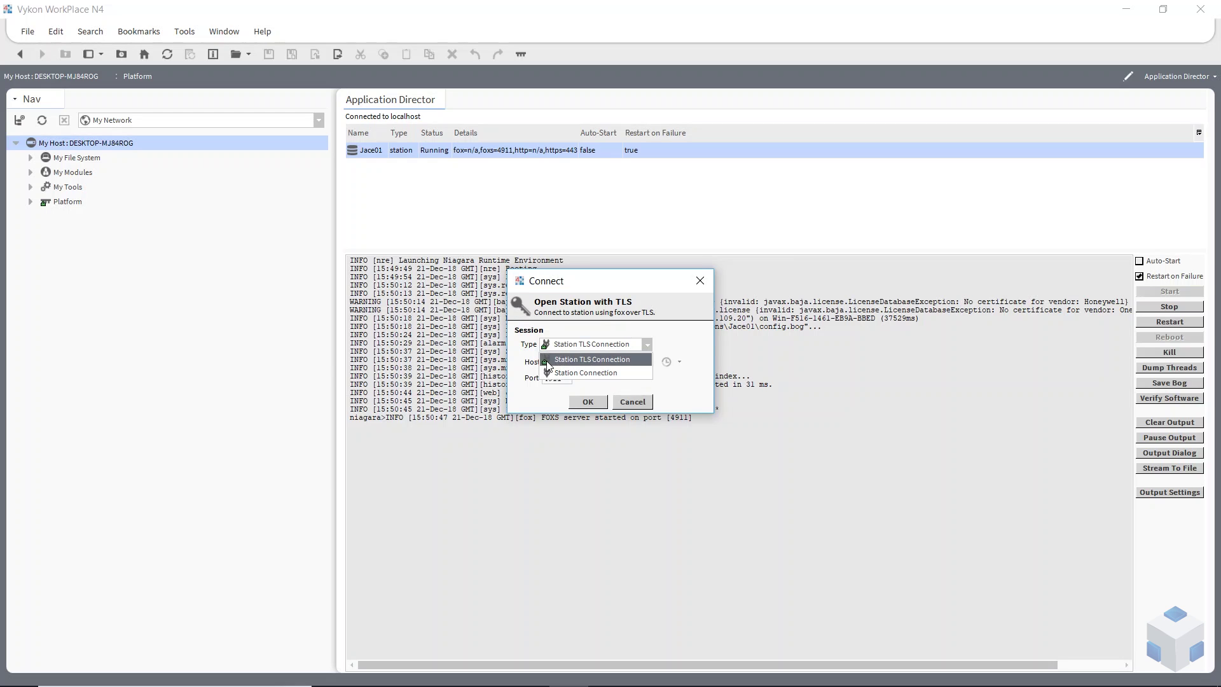
click(570, 362)
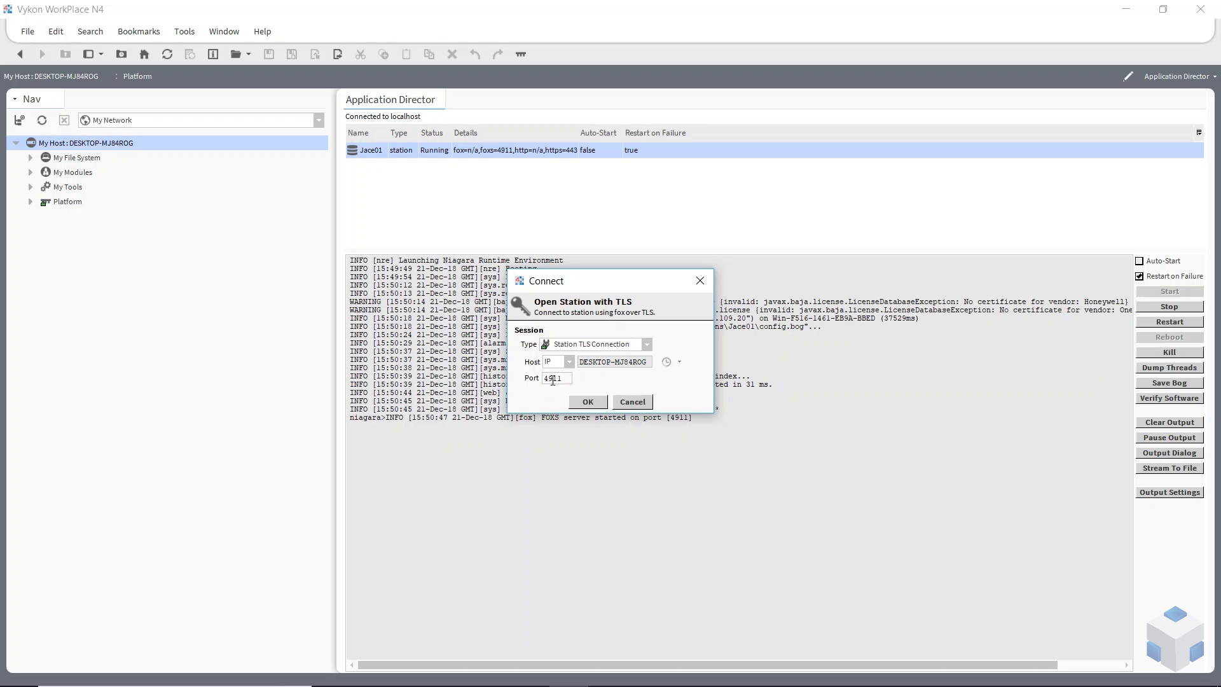
click(576, 401)
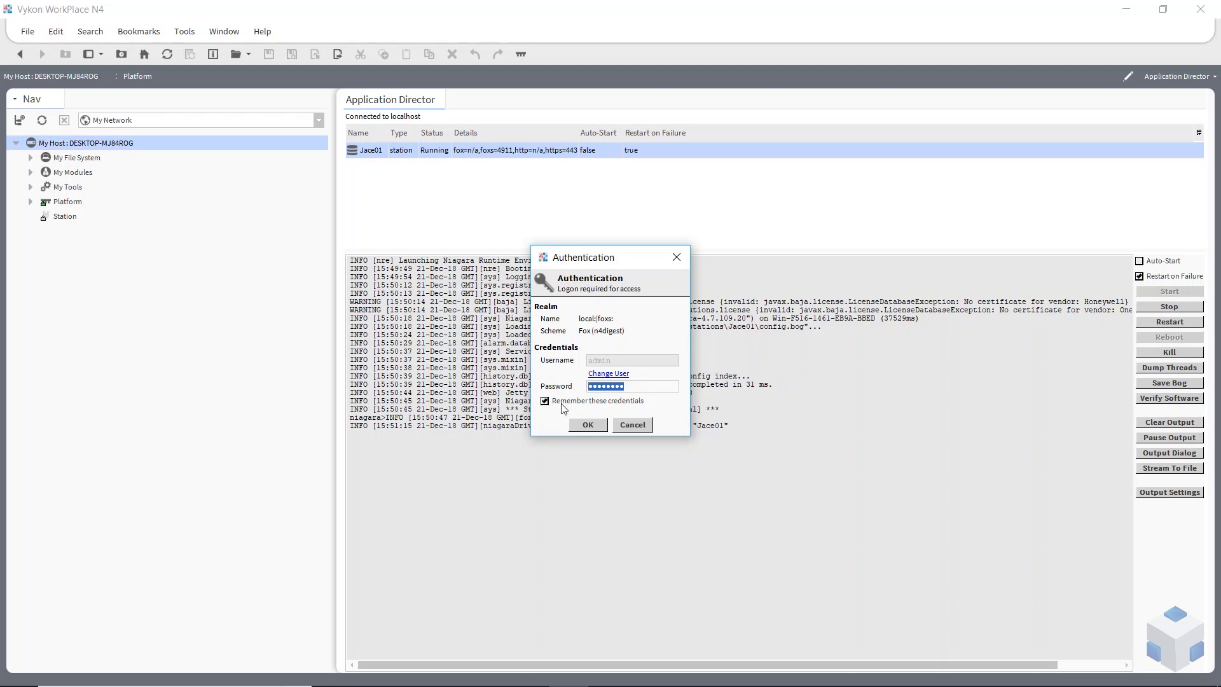
click(588, 425)
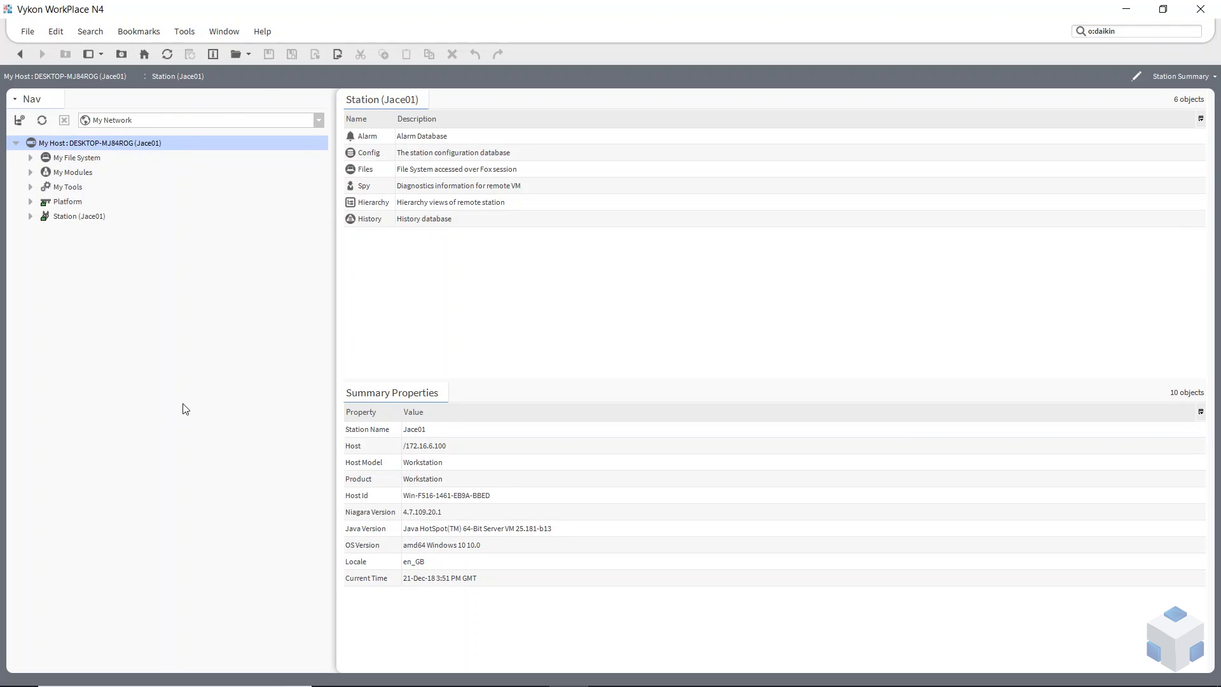
Browse My File System > User Home > stations > Jace01 to confirm config.bog, then collapse User Home
click(30, 158)
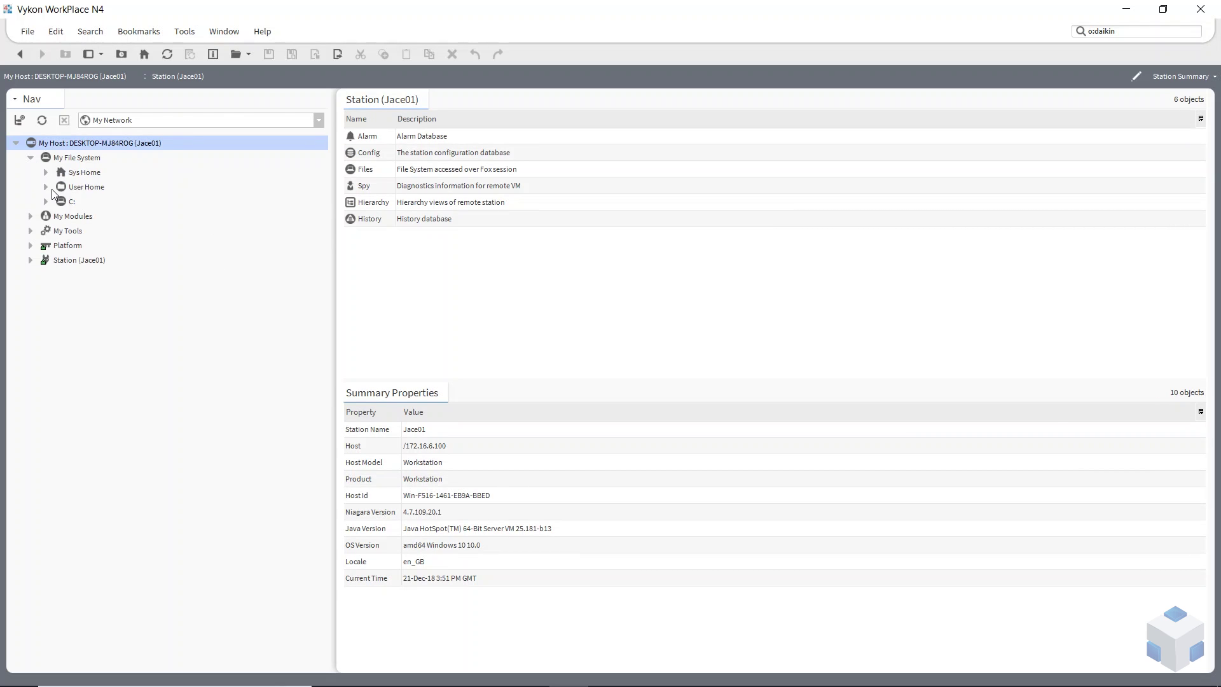
click(45, 187)
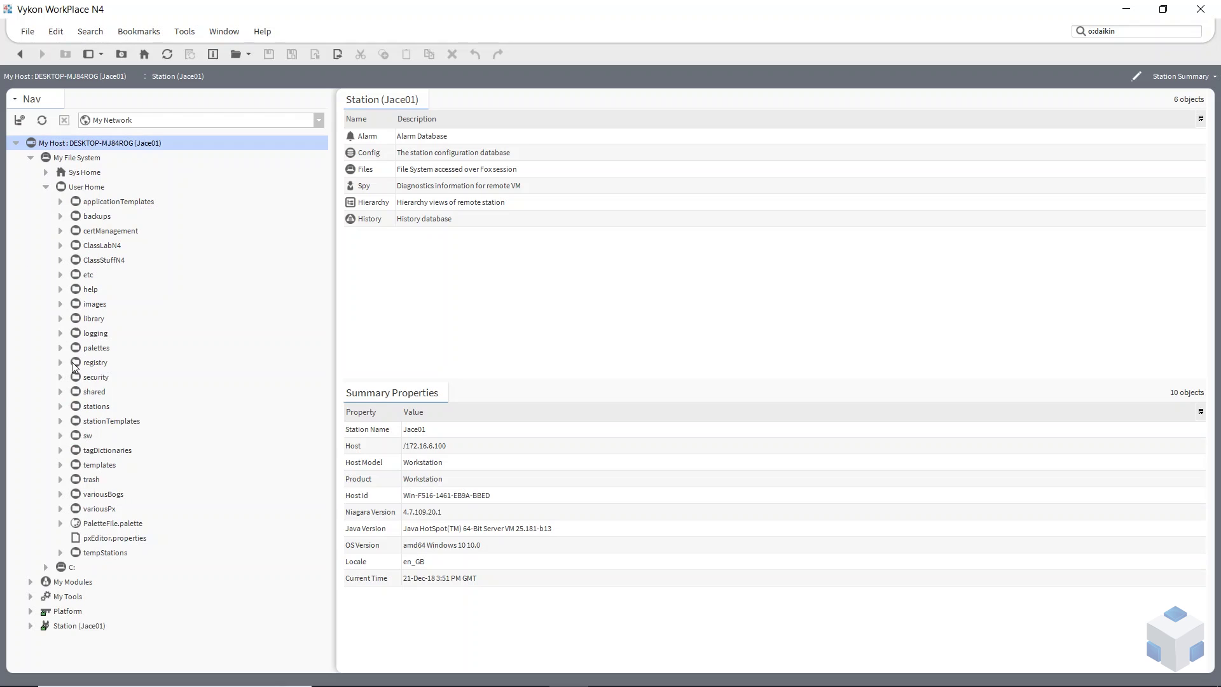
click(61, 406)
click(102, 423)
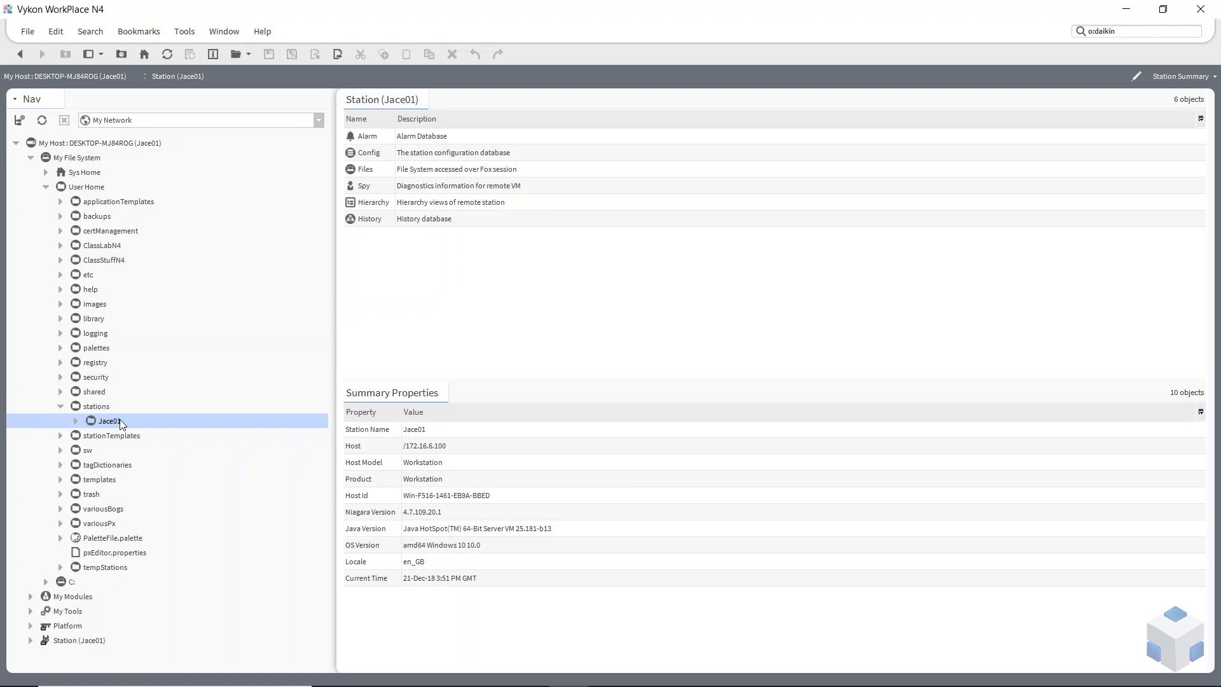
click(75, 422)
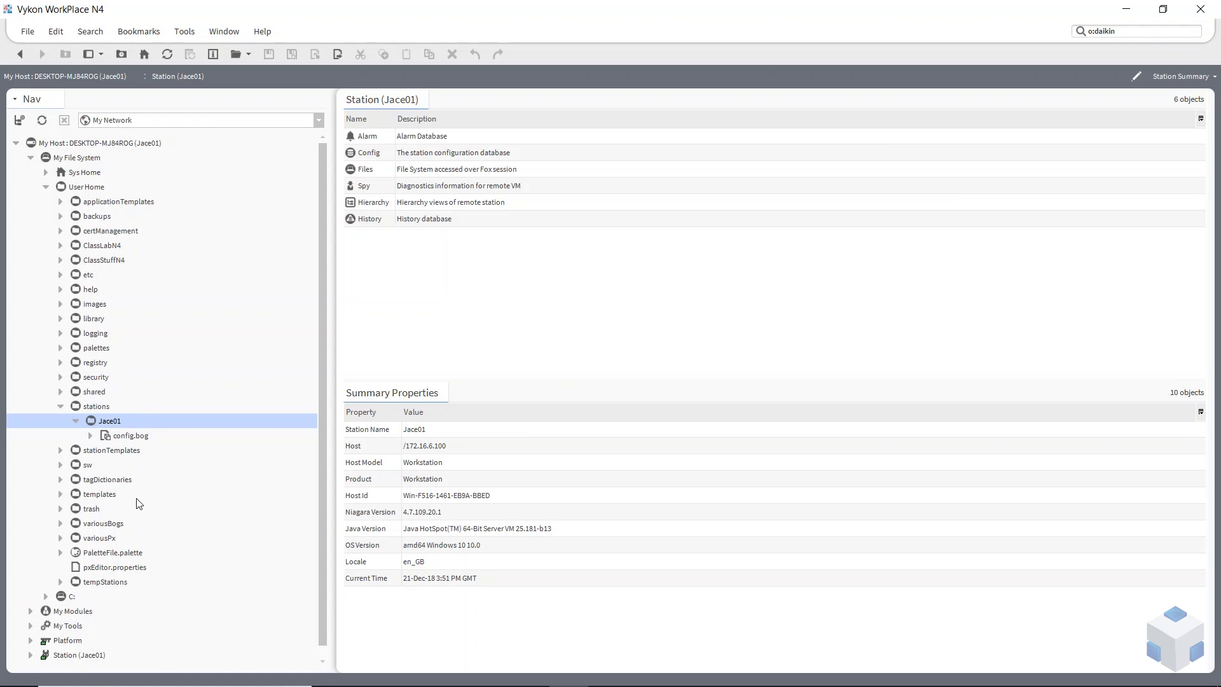
click(46, 186)
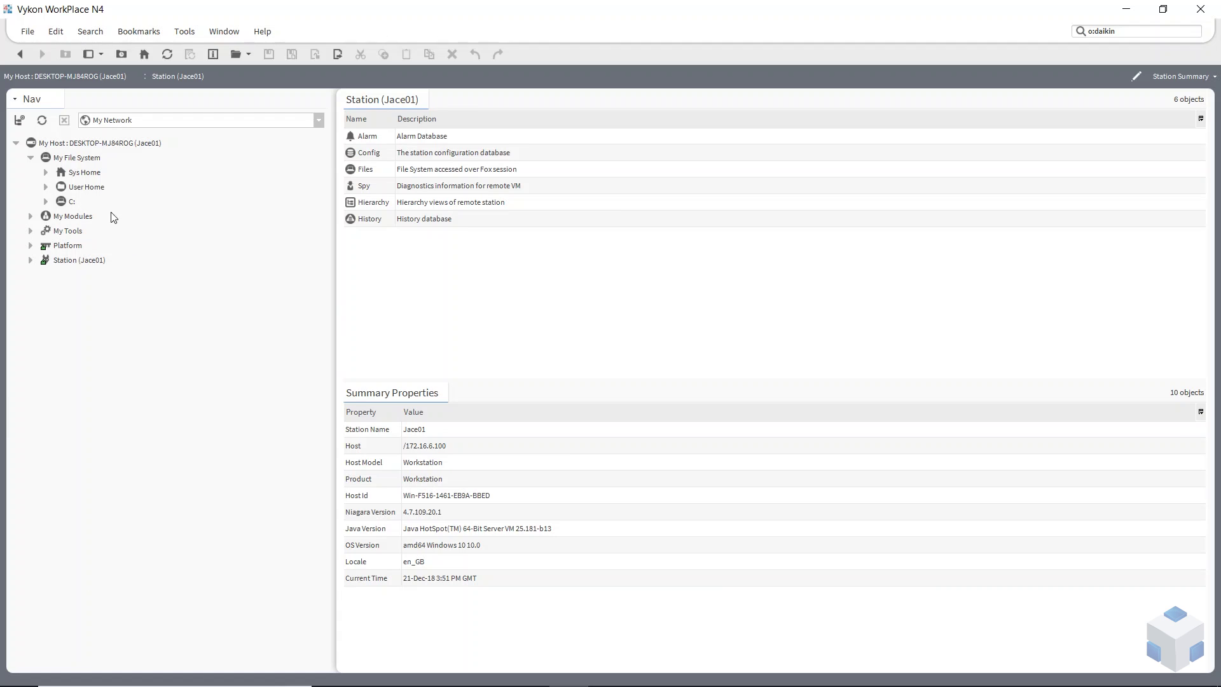
Open the Platform's Station Copier and select the Jace01 station on this computer
click(30, 245)
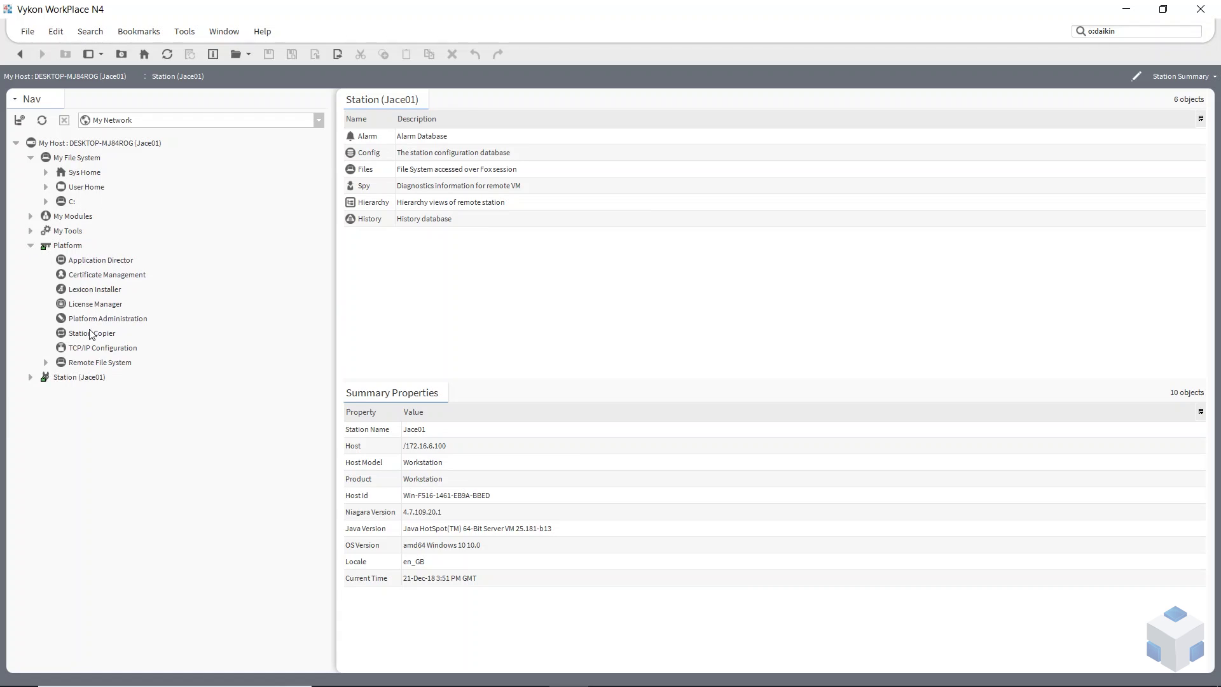
double_click(91, 333)
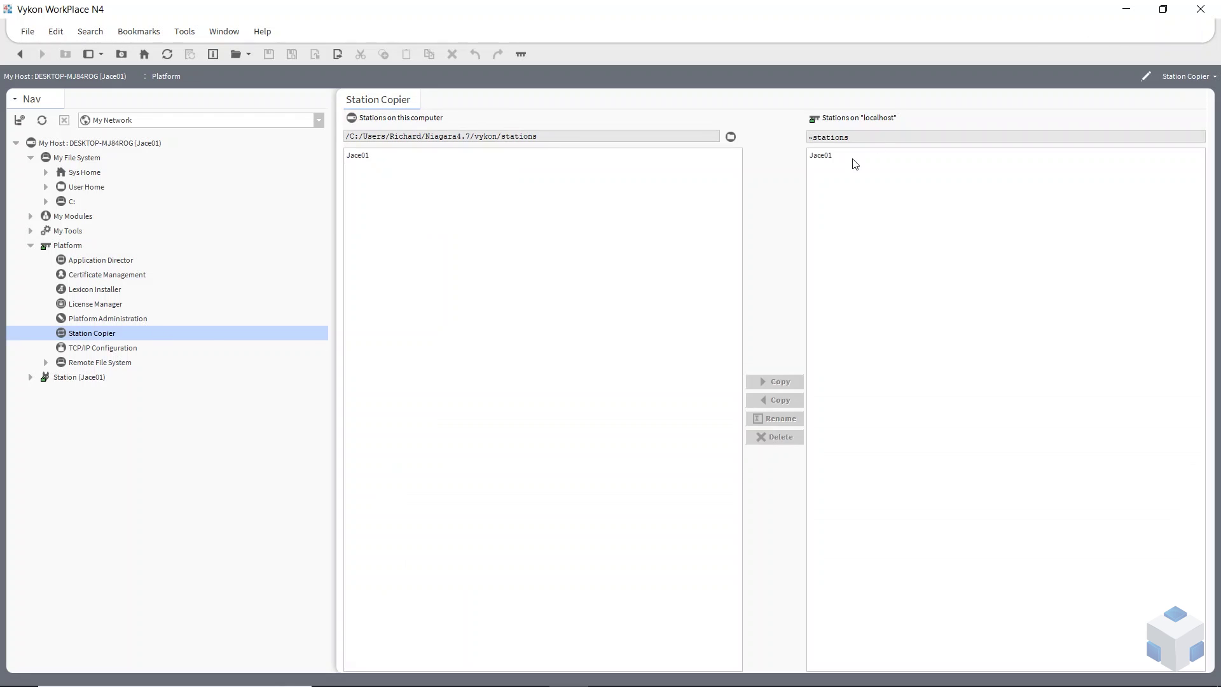
click(367, 159)
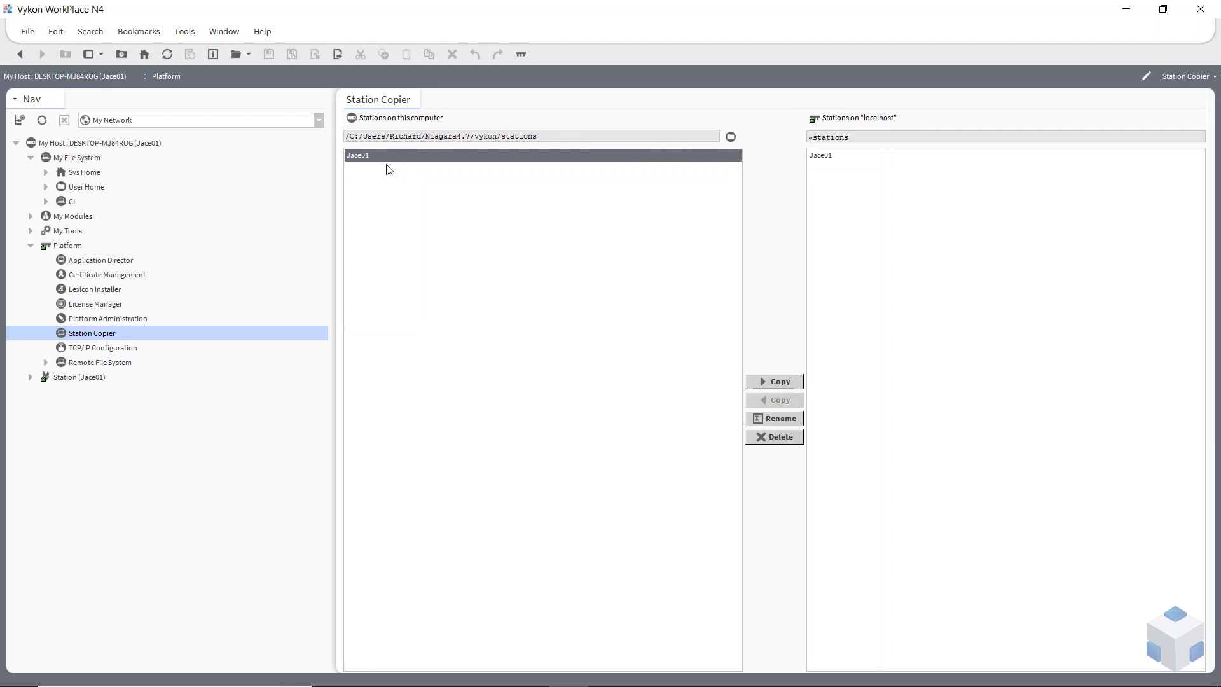
click(832, 157)
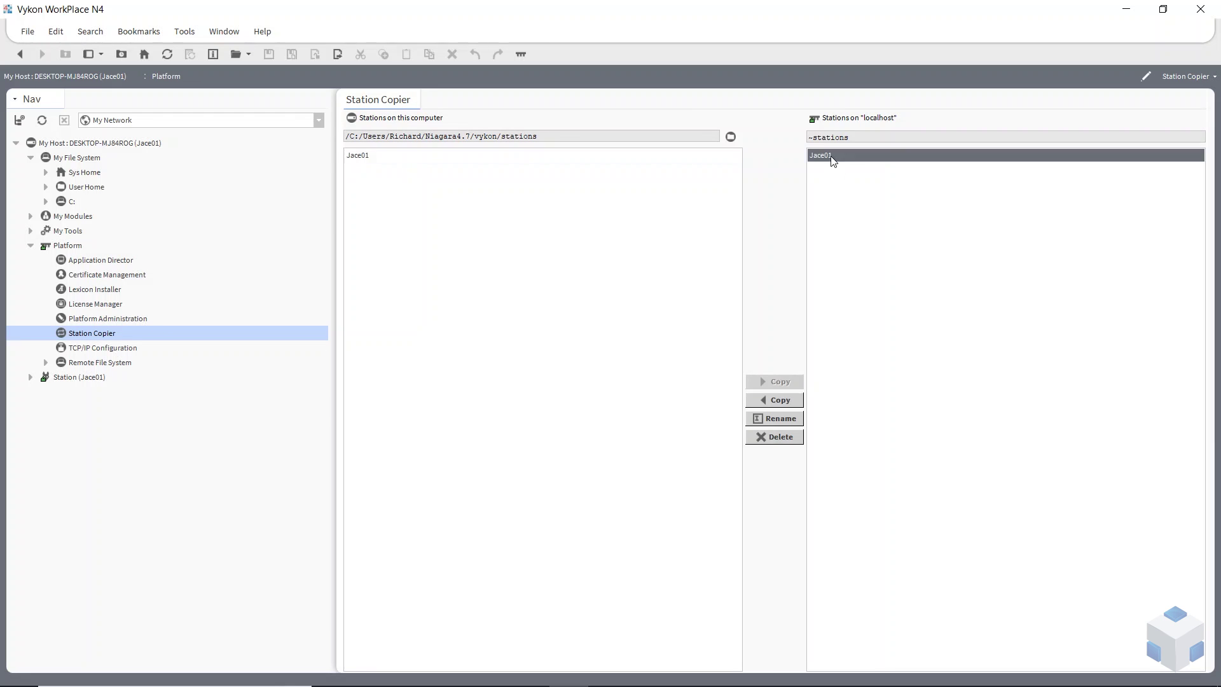
click(362, 159)
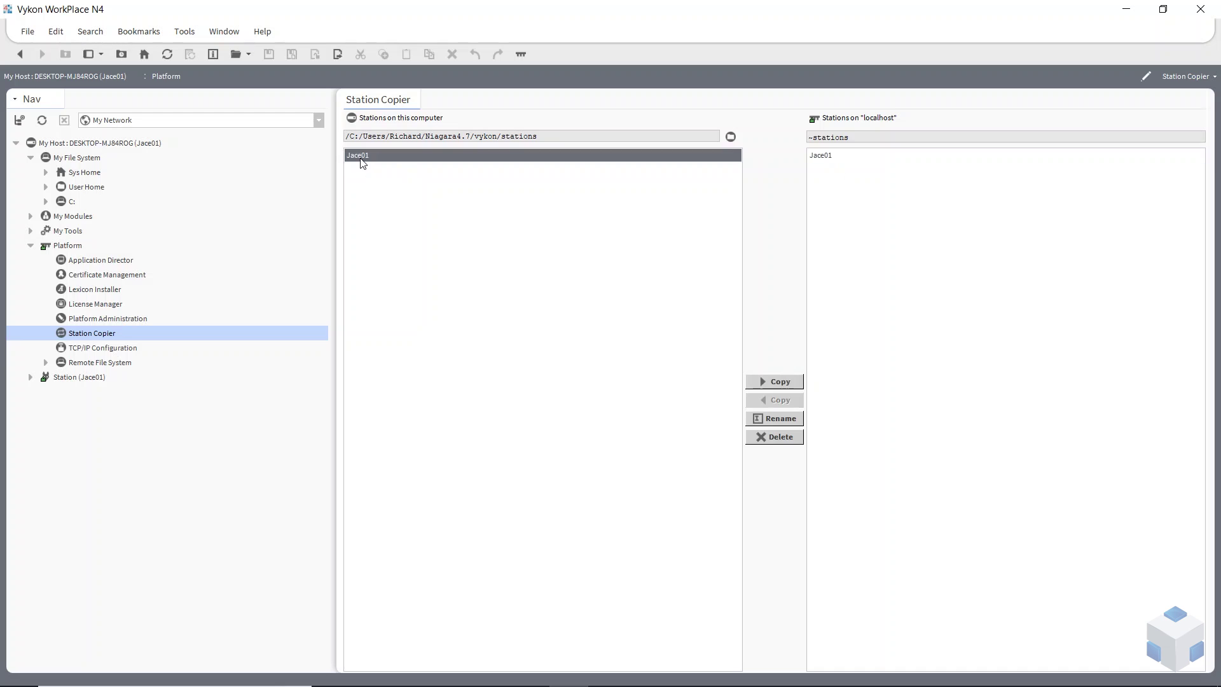
Delete the local Jace01 station copy, keeping the one on localhost
click(46, 187)
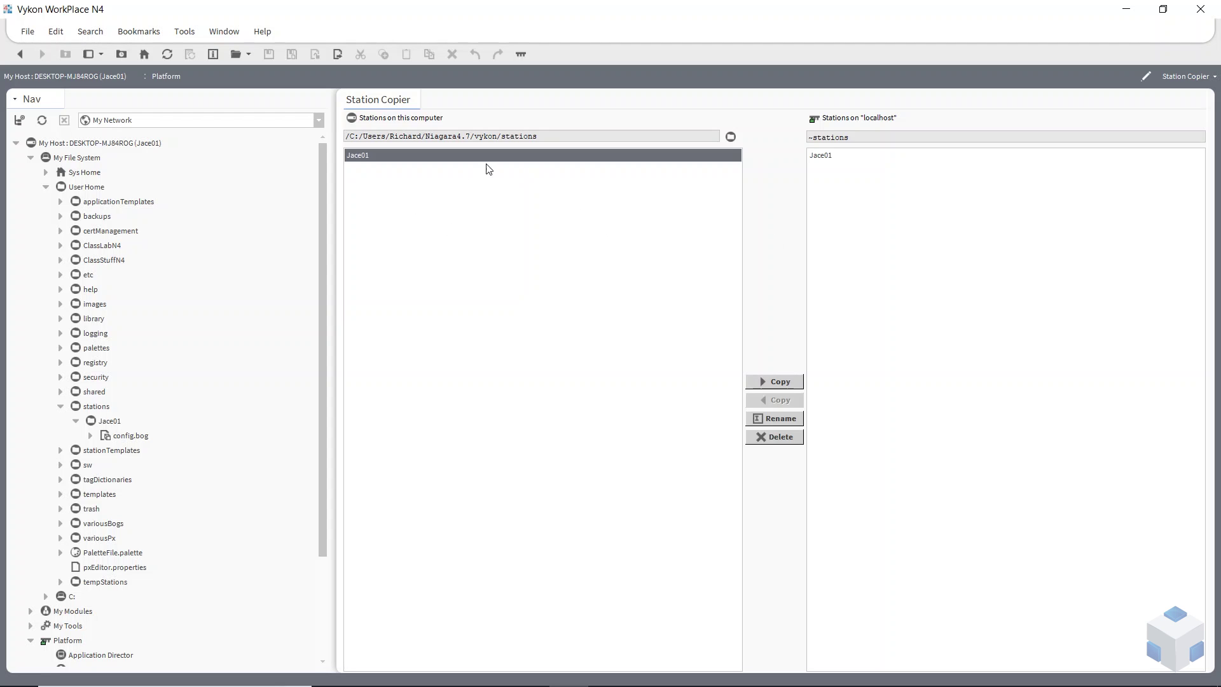
click(770, 439)
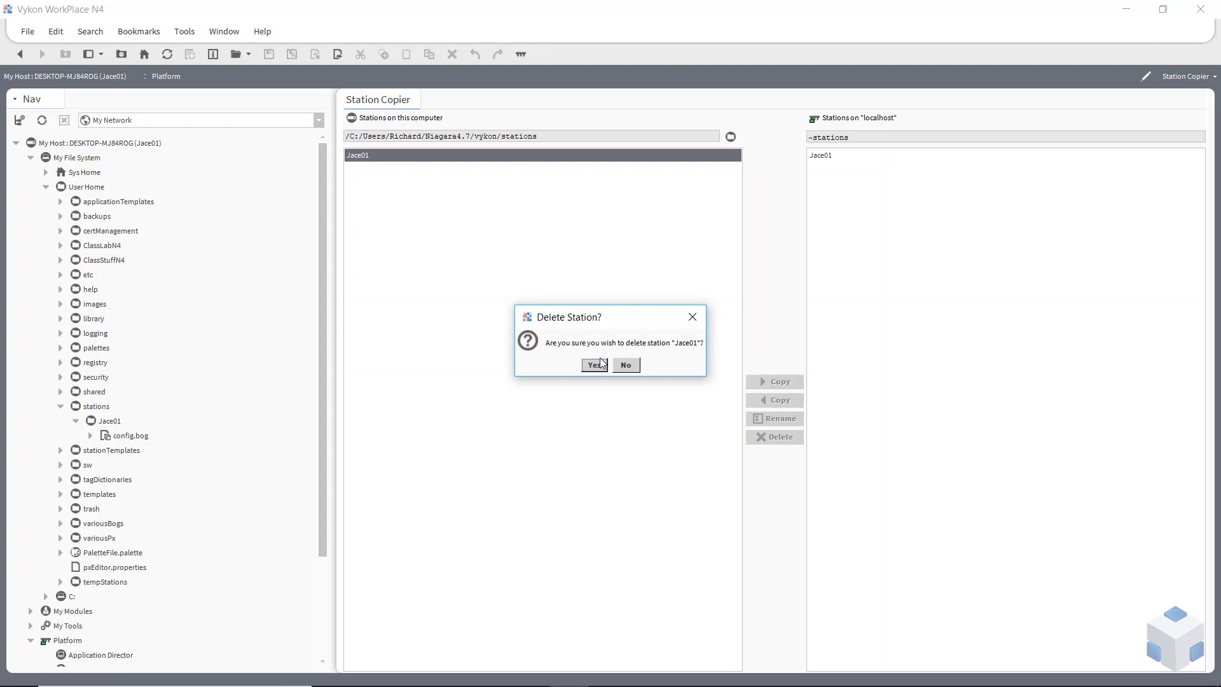
click(594, 364)
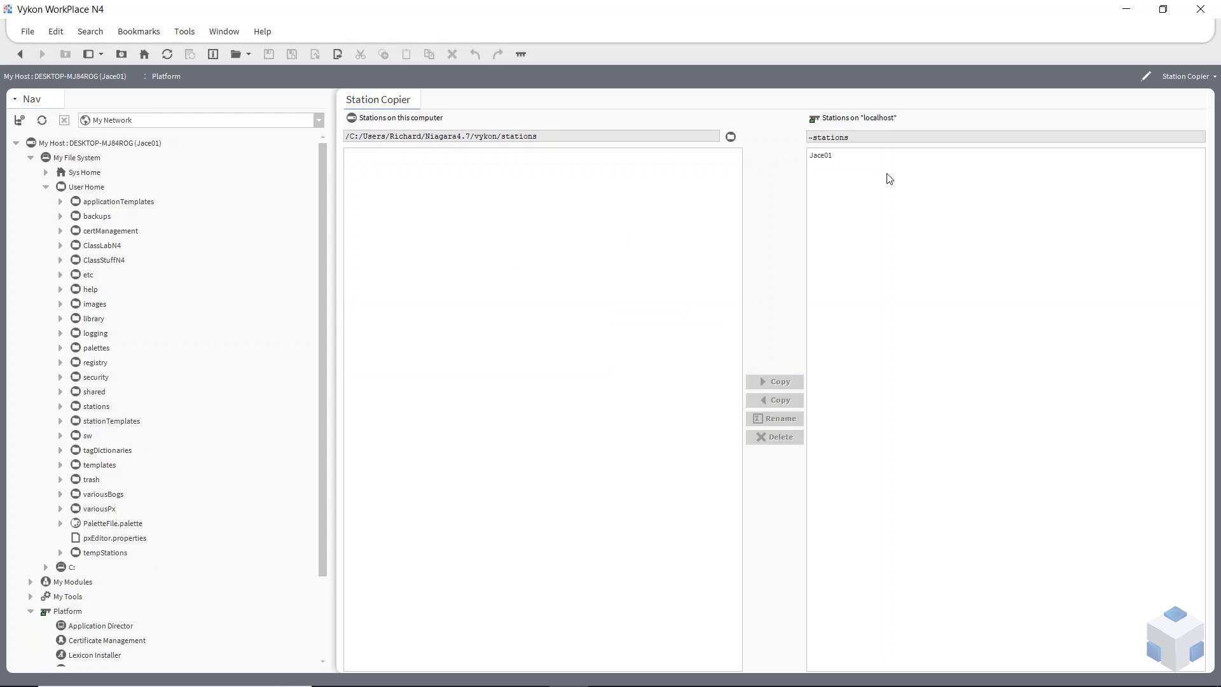